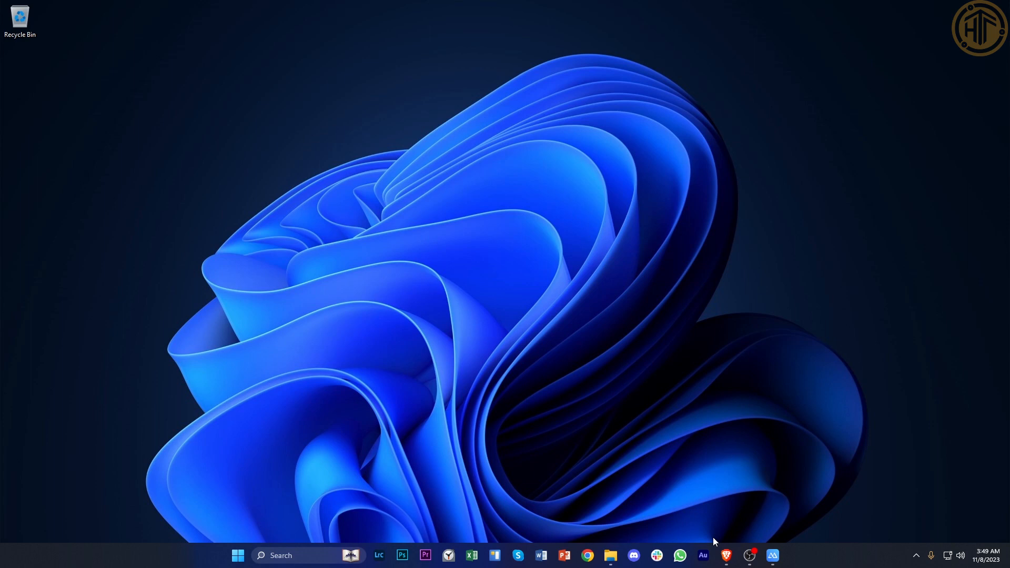
Launch Chrome maximized and navigate to bing.com.
left_click(590, 557)
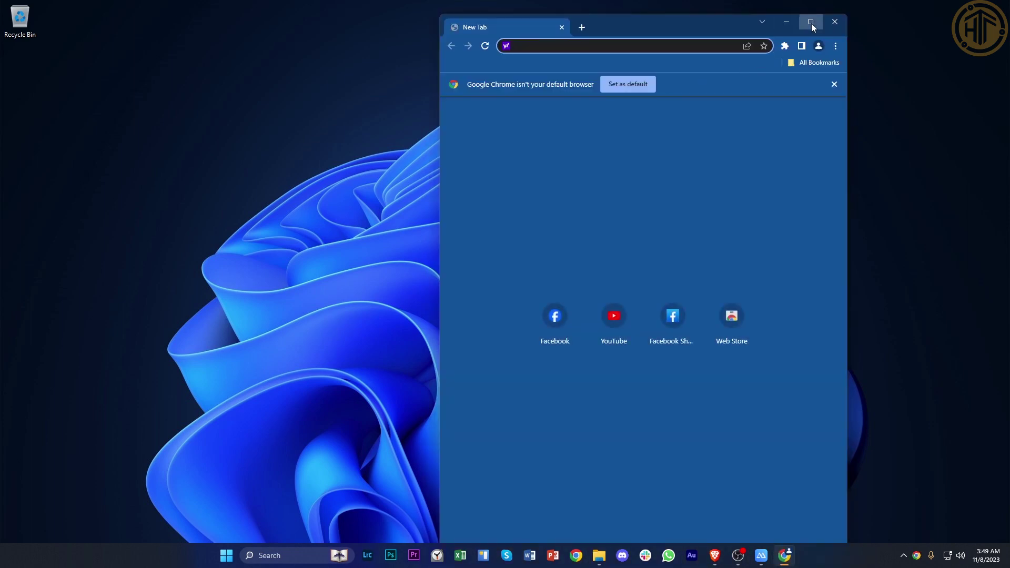
left_click(810, 21)
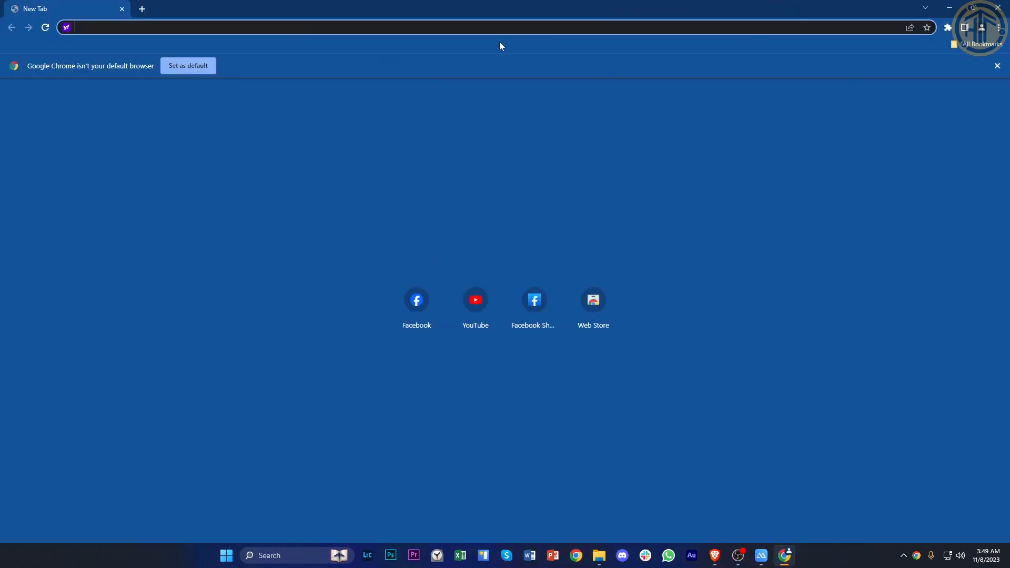
type("bing.com")
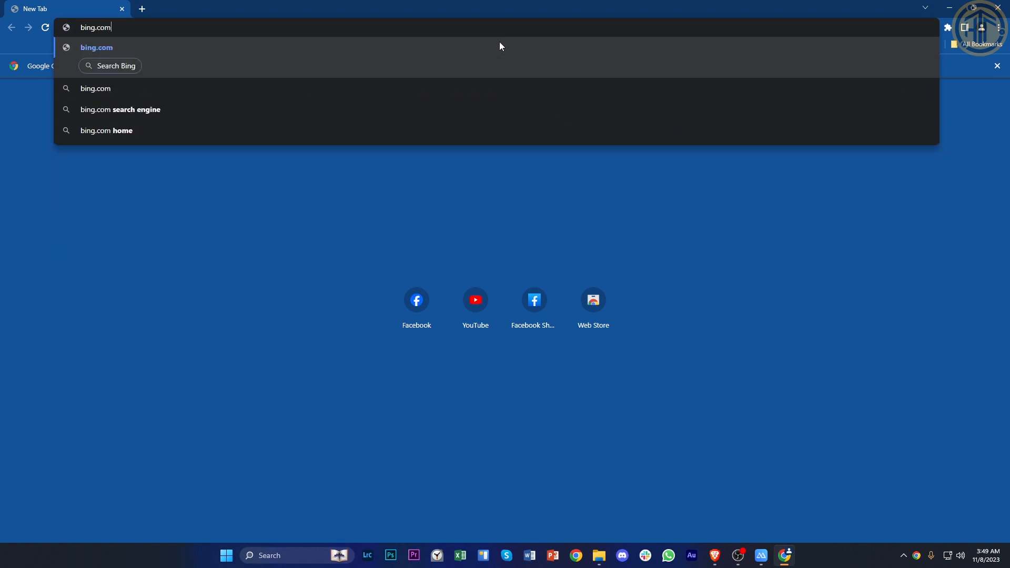
key("Return")
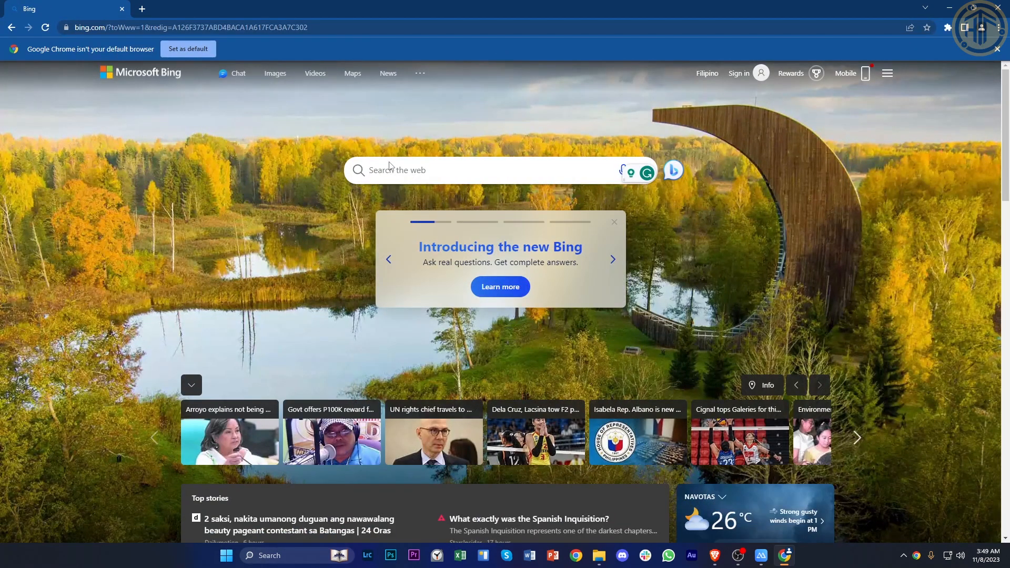
Advance the Bing promo carousel twice, then go to the Chat page with suggested prompts.
left_click(612, 260)
left_click(613, 261)
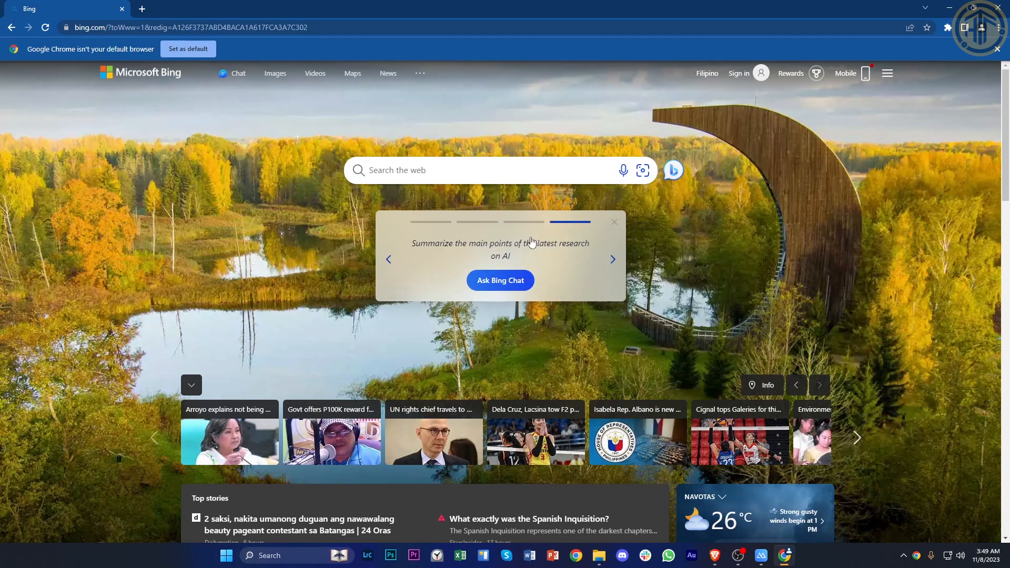
left_click(235, 74)
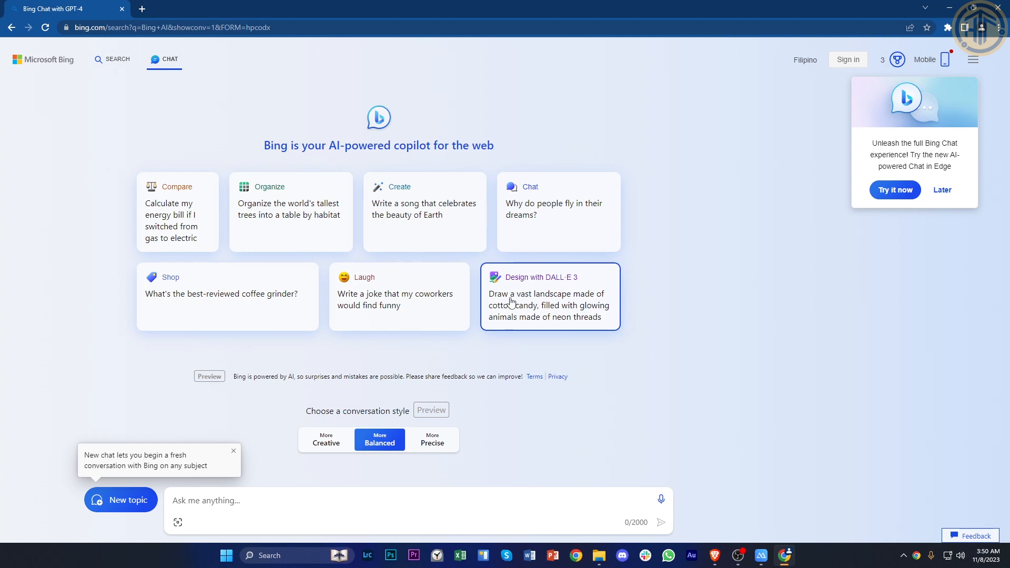
Send the 'Design with DALL E 3' cotton-candy landscape sample prompt and accept the terms via Continue.
left_click(512, 301)
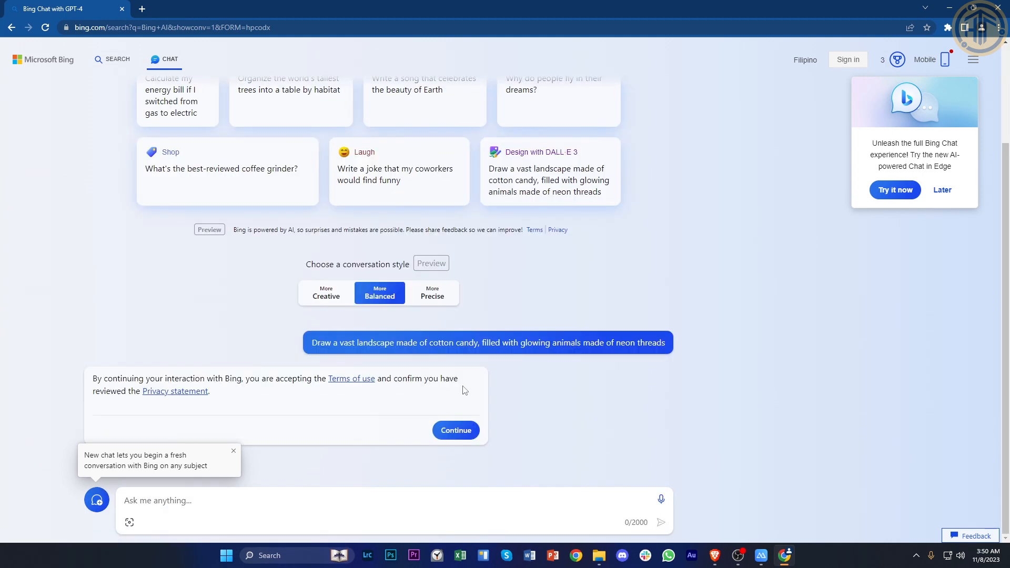
left_click(455, 431)
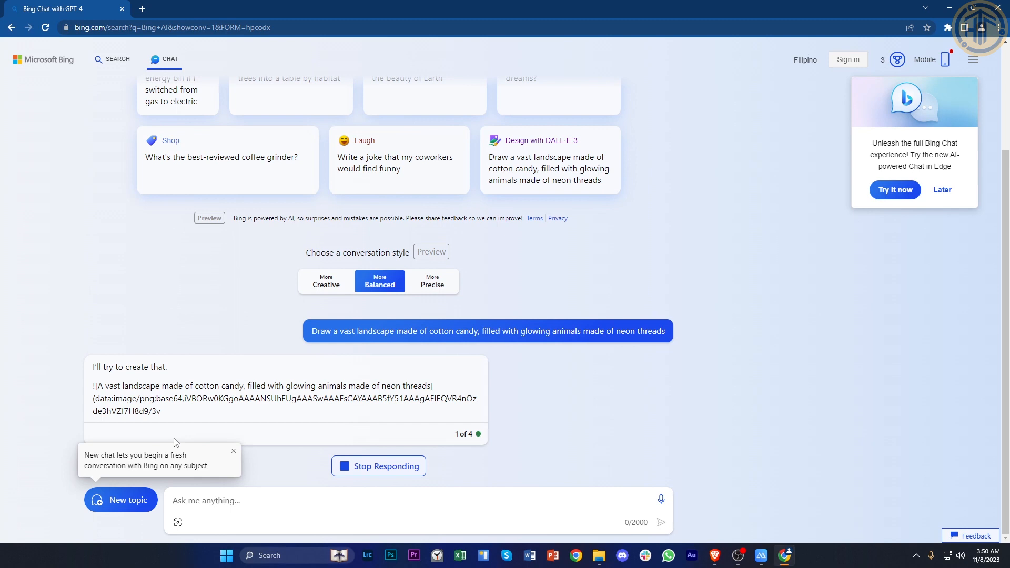
Close the 'New chat' tooltip beside the New topic button while the reply streams.
left_click(233, 451)
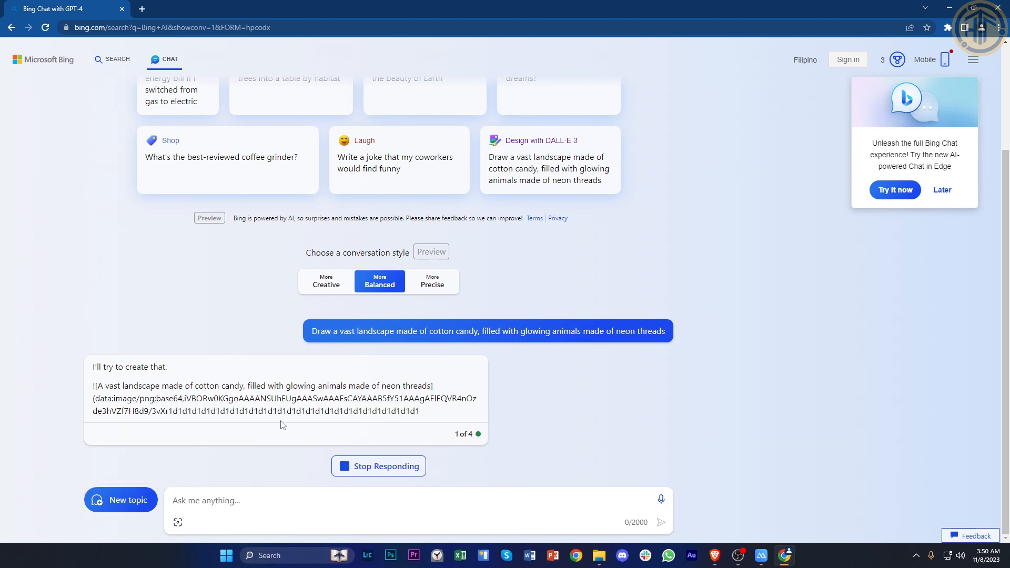